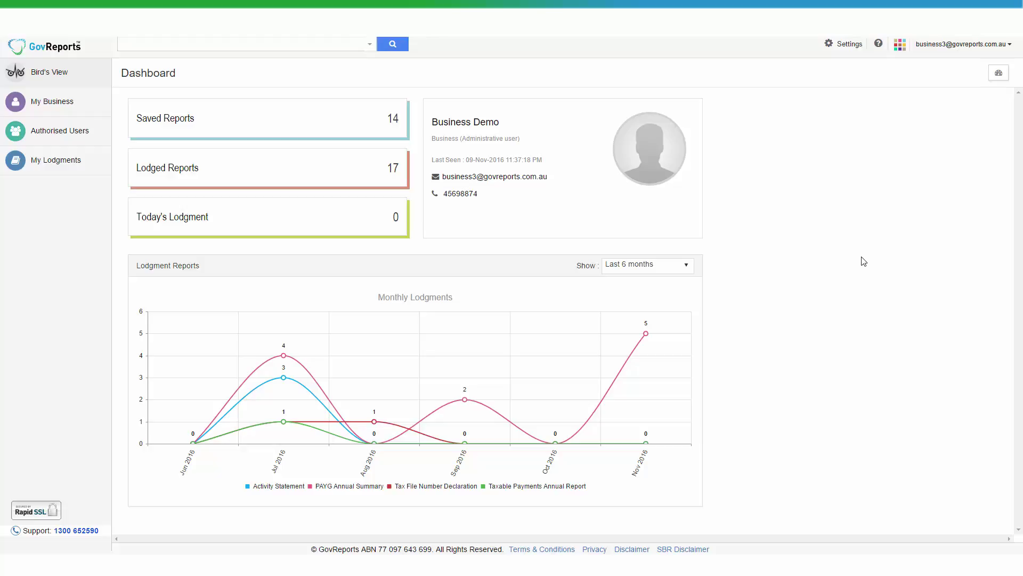
# Open CELLINO PTY LTD from the My Business list to see its draft forms
pyautogui.click(77, 111)
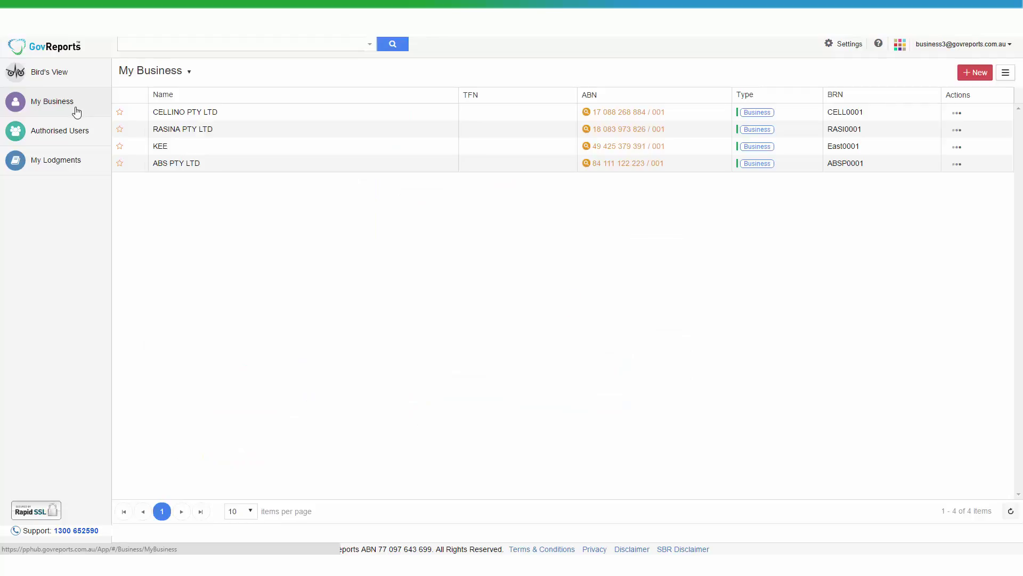
pyautogui.click(240, 112)
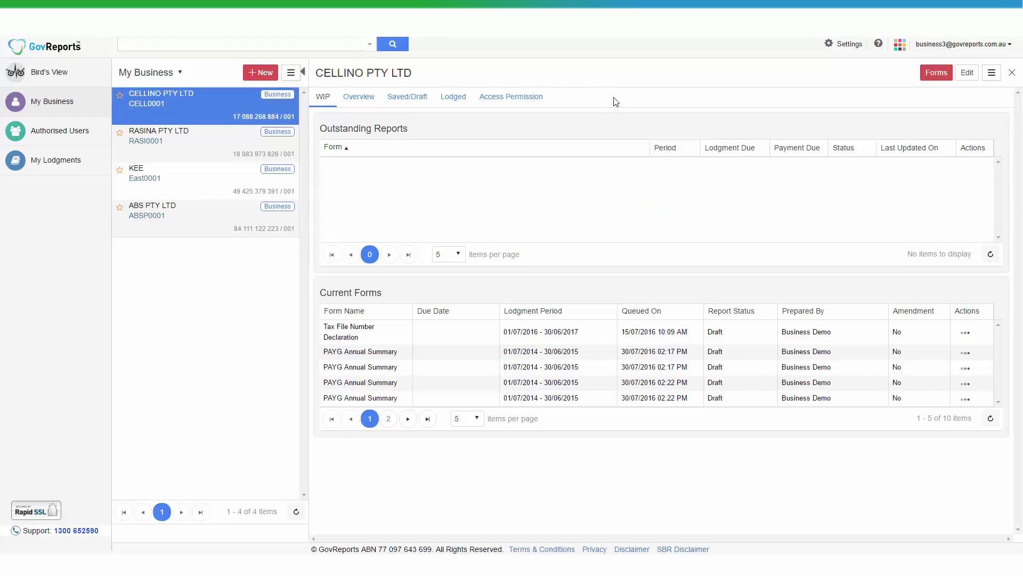
# Start a new Activity Statement from the ATO forms list for CELLINO PTY LTD
pyautogui.click(948, 80)
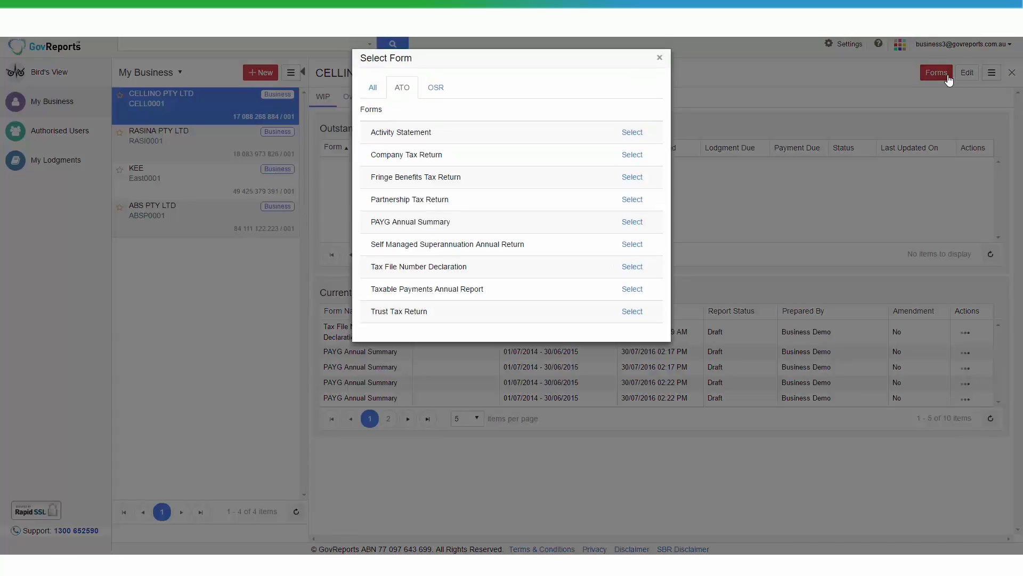
pyautogui.click(636, 134)
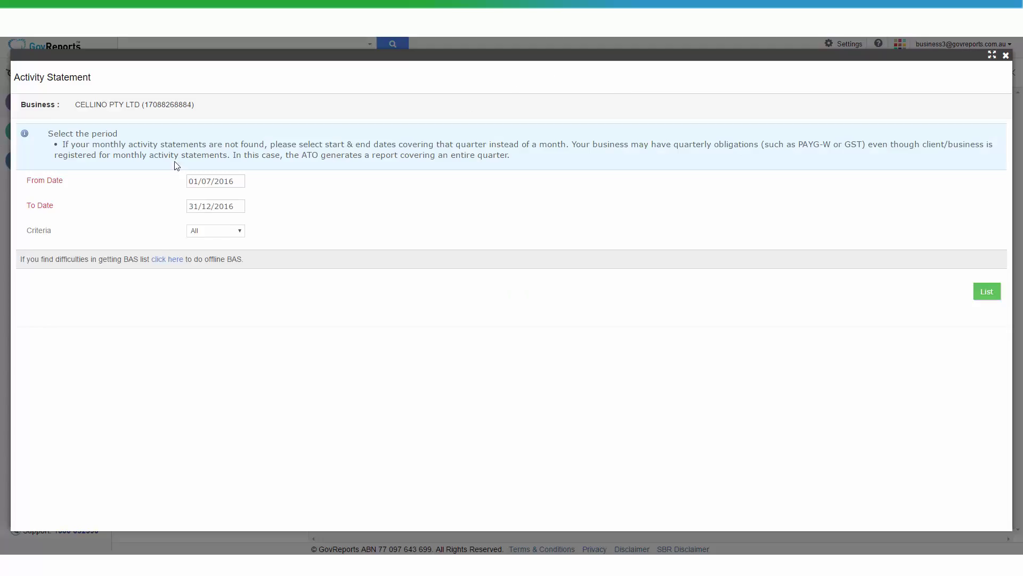
# Change the From Date to 01/01/2006
pyautogui.click(197, 181)
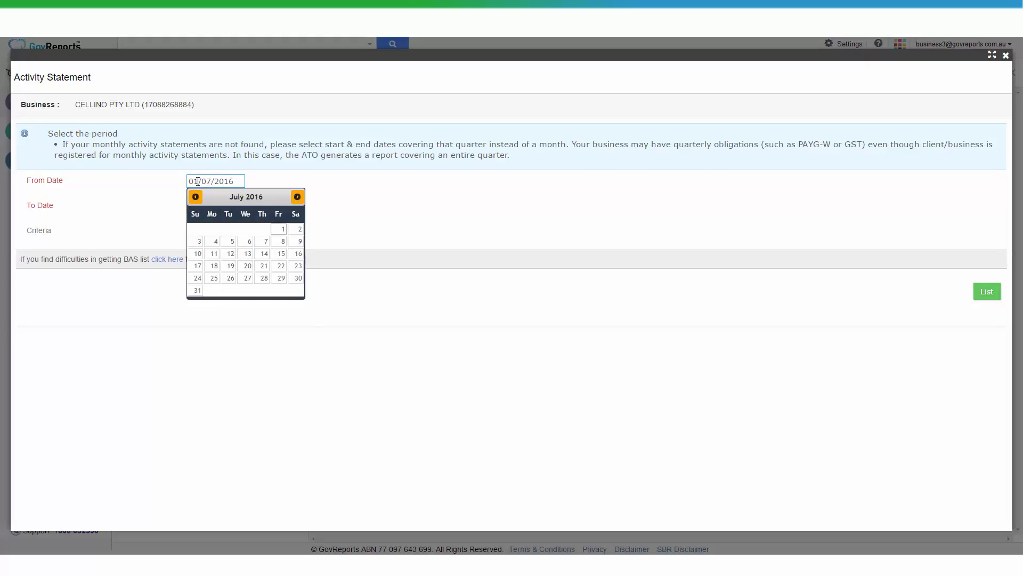
pyautogui.press('BackSpace')
pyautogui.write('1')
pyautogui.press('BackSpace')
pyautogui.write('0')
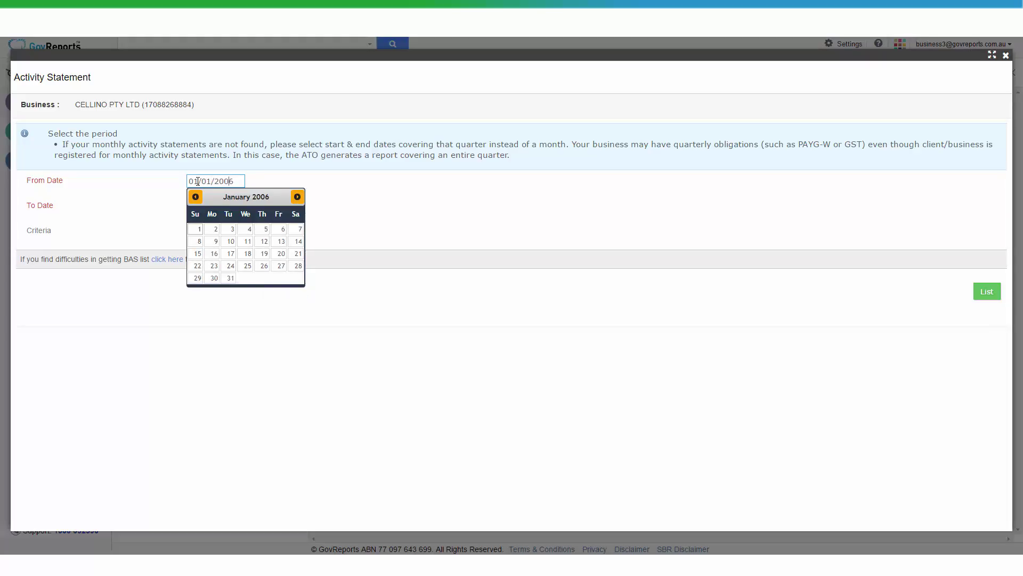
pyautogui.click(373, 209)
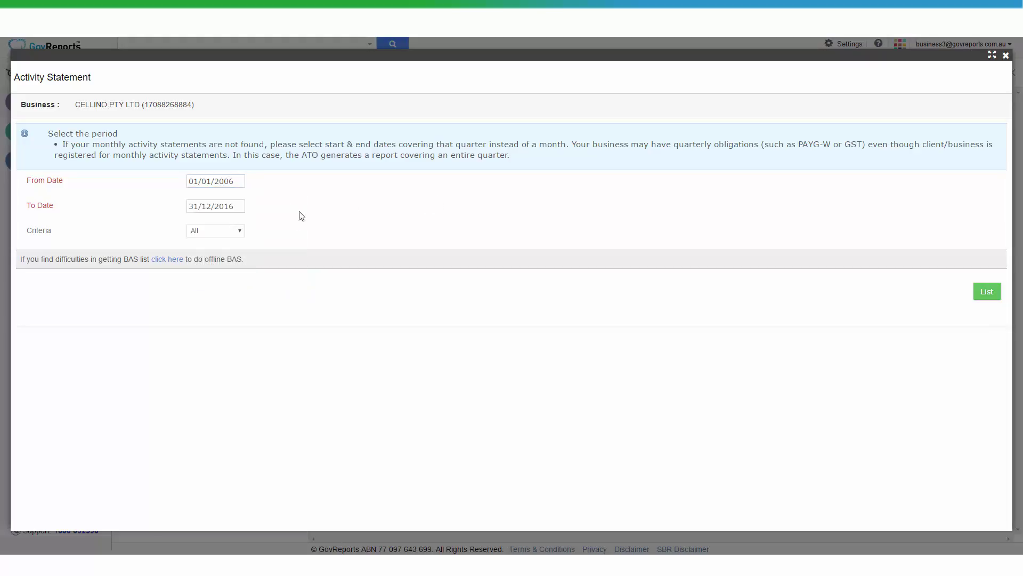
# Change the To Date to 30/09/2006
pyautogui.click(198, 203)
pyautogui.press('BackSpace')
pyautogui.write('0')
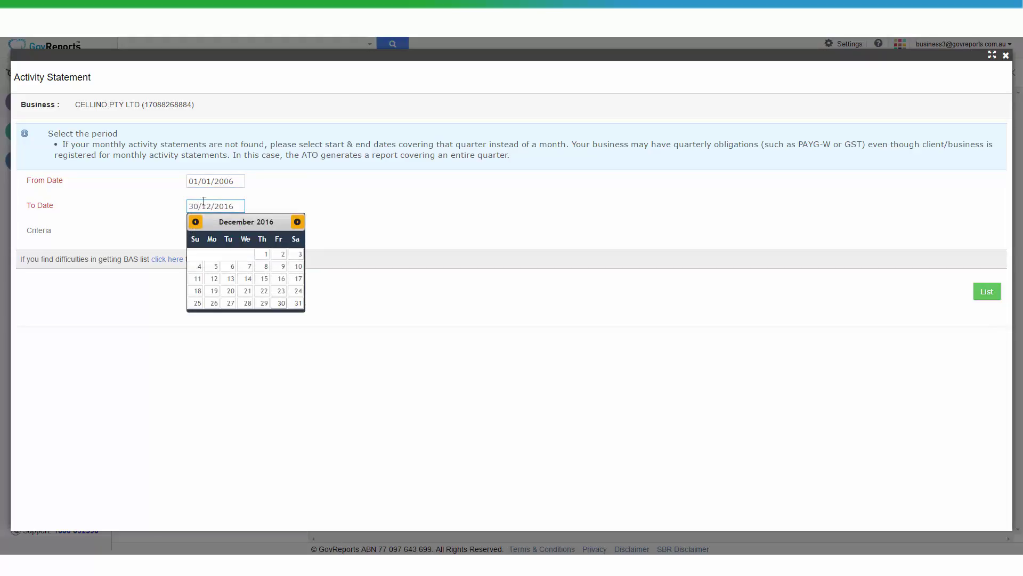
pyautogui.press('BackSpace')
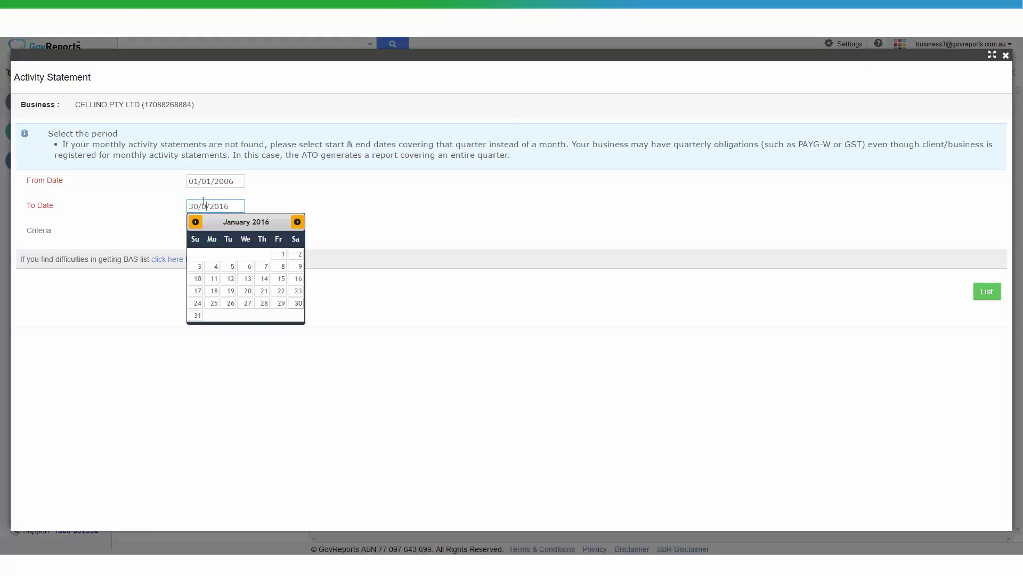
pyautogui.write('9')
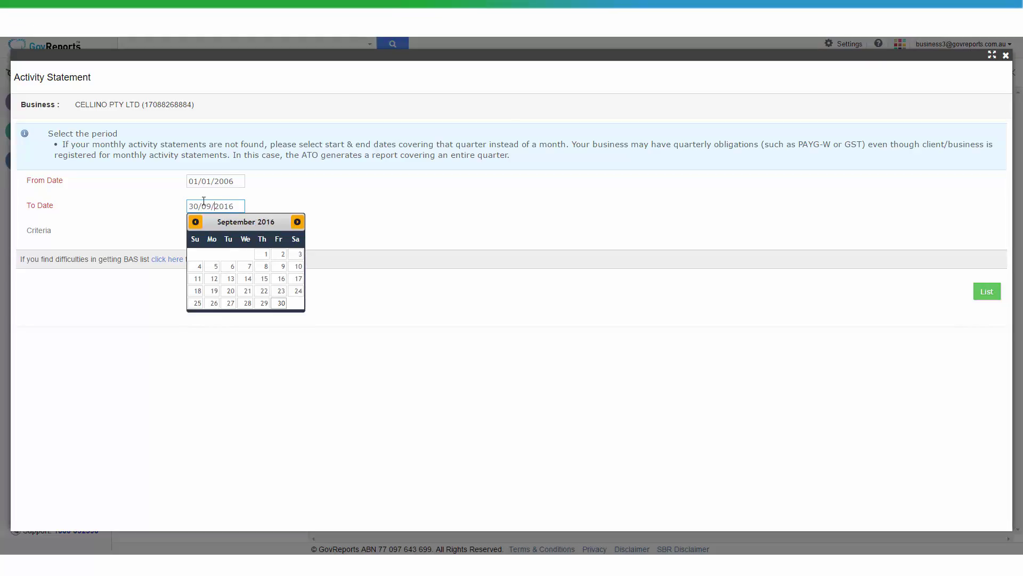
pyautogui.press('BackSpace')
pyautogui.write('0')
pyautogui.click(298, 203)
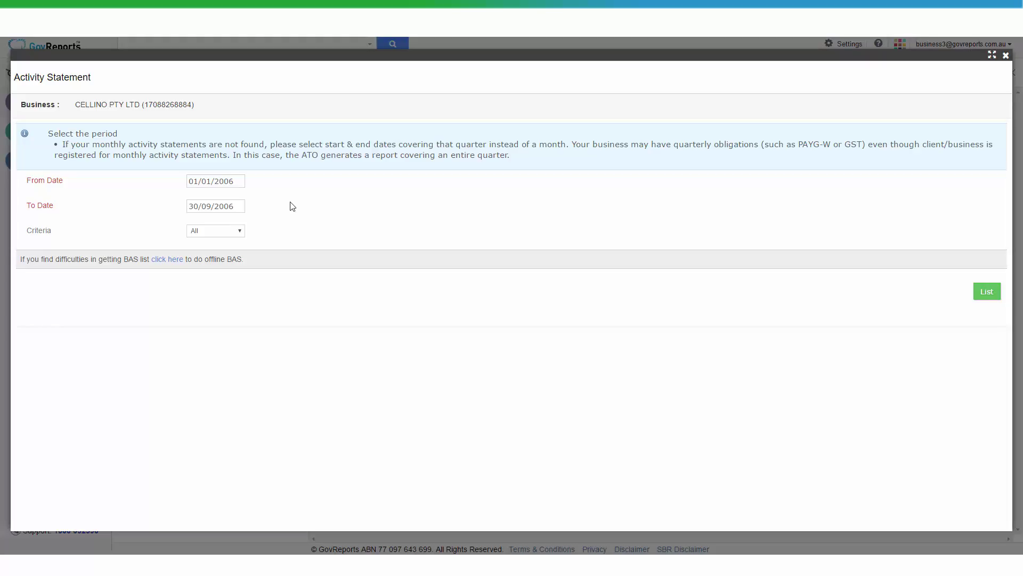
# List the SBR activity statements for 01/01/2006 to 30/09/2006
pyautogui.click(989, 299)
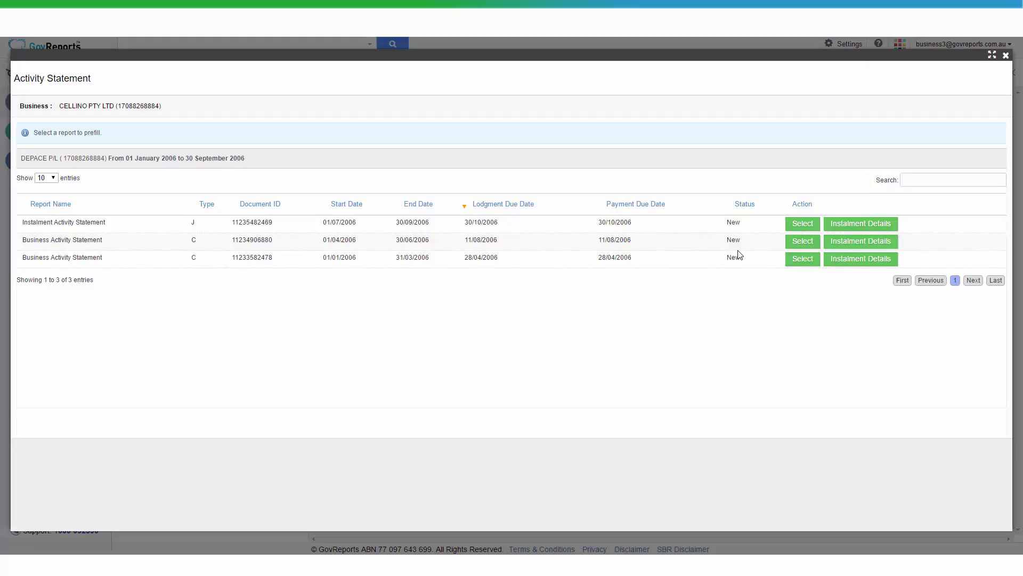
# Select the Jul–Sep 2006 Instalment Activity Statement, keep Manual entry, and accept report details
pyautogui.click(808, 224)
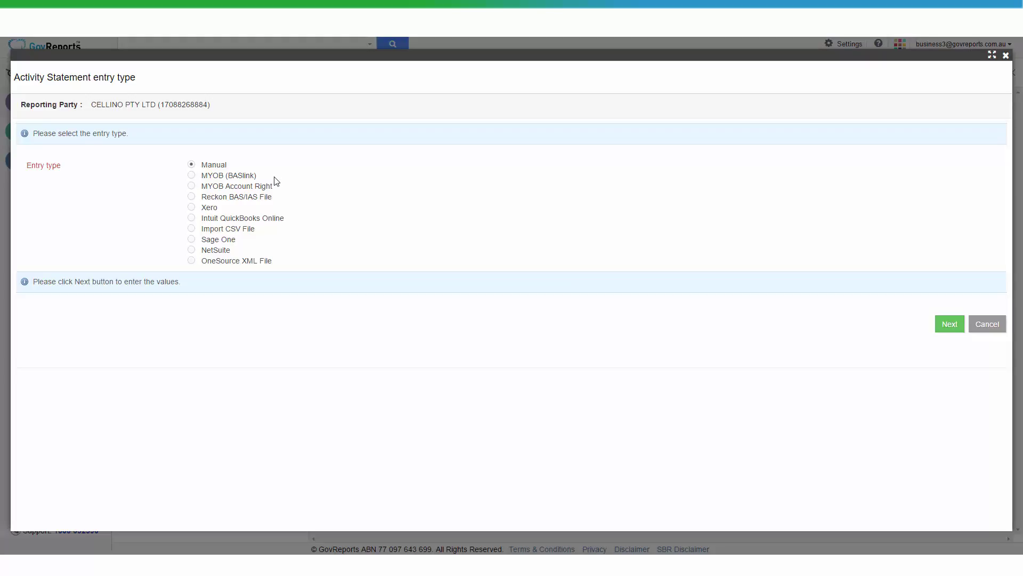
pyautogui.click(956, 333)
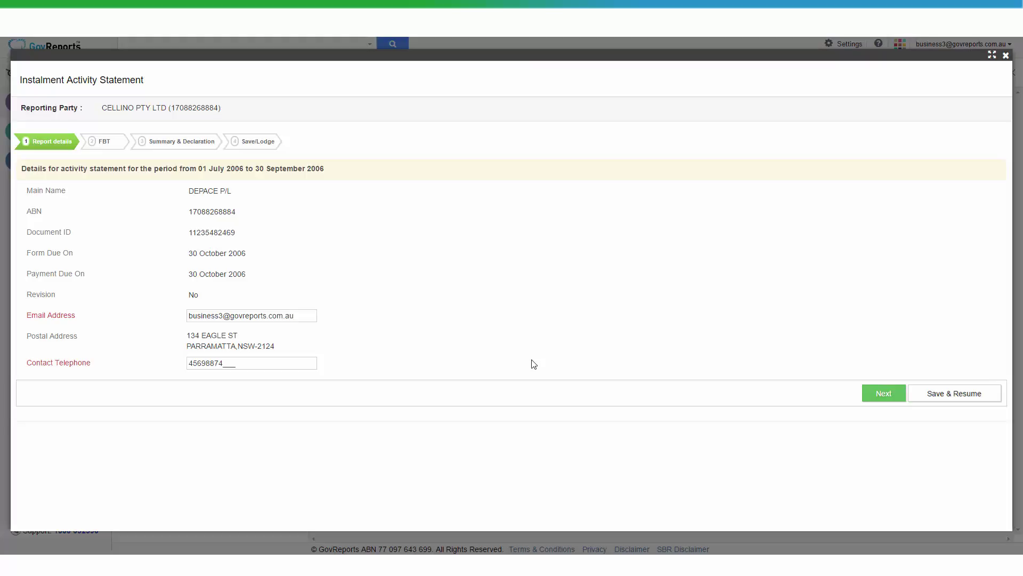
pyautogui.click(881, 392)
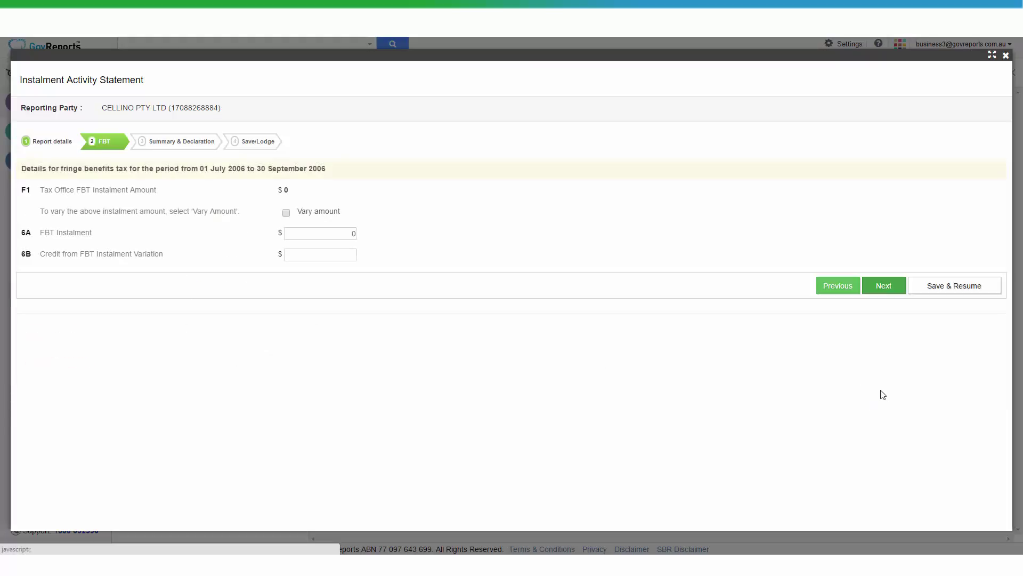
# Keep the 6A FBT Instalment at 0 and continue to Summary & Declaration
pyautogui.click(342, 237)
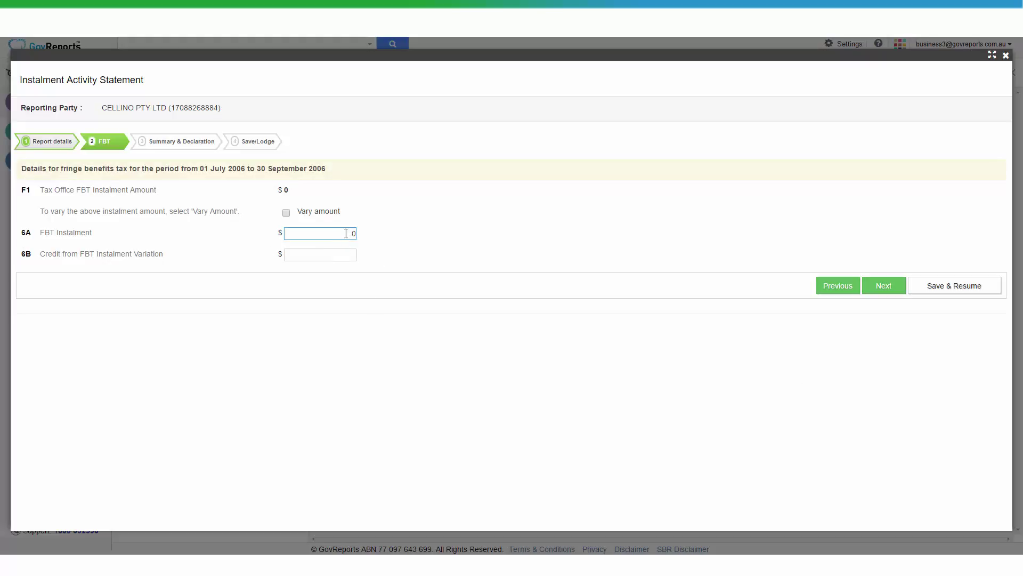
pyautogui.click(411, 221)
pyautogui.click(878, 289)
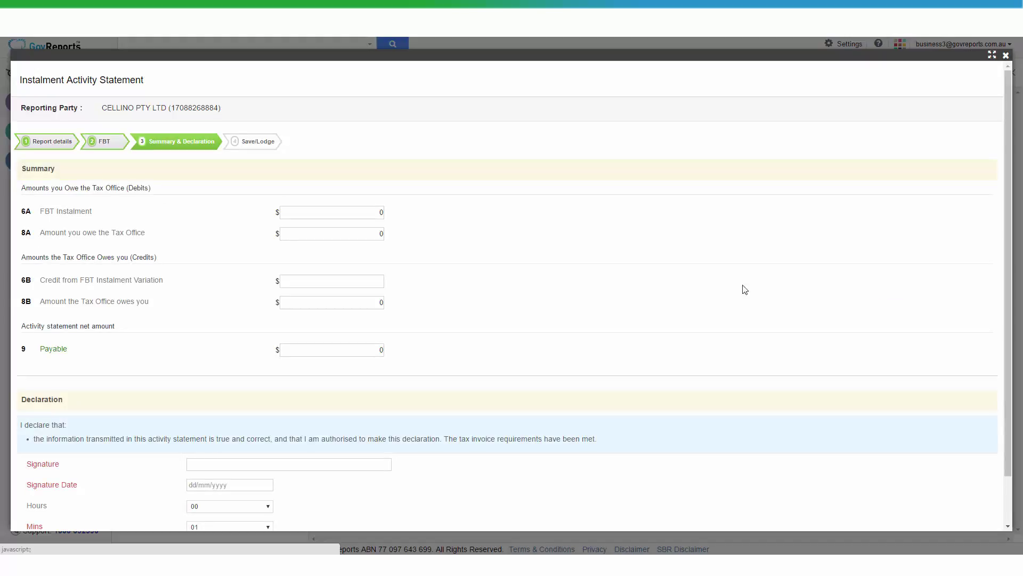
# Sign the declaration with the signatory's name, date it 10/11/2016, and continue
pyautogui.scroll(-1, 349, 298)
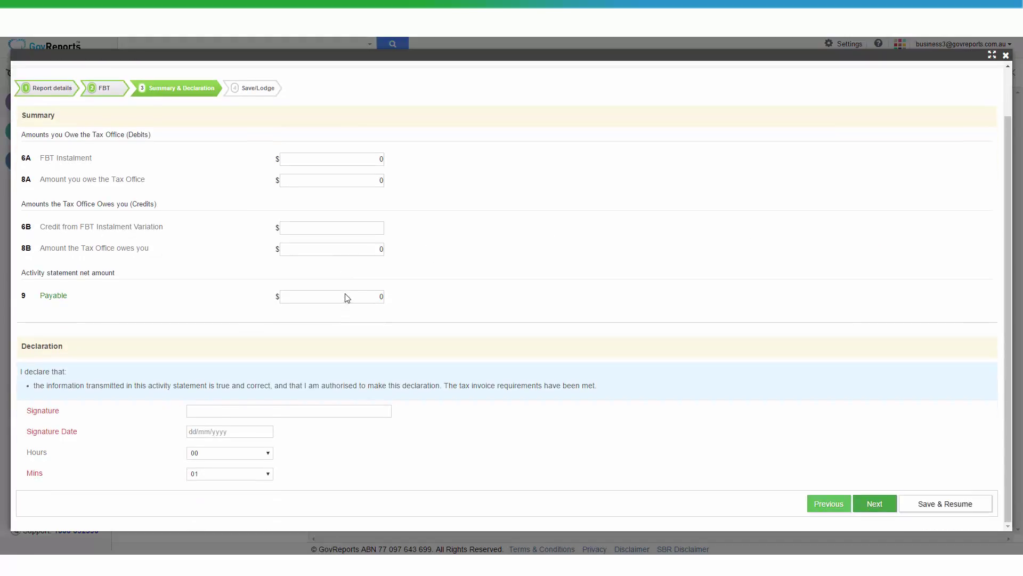
pyautogui.click(359, 163)
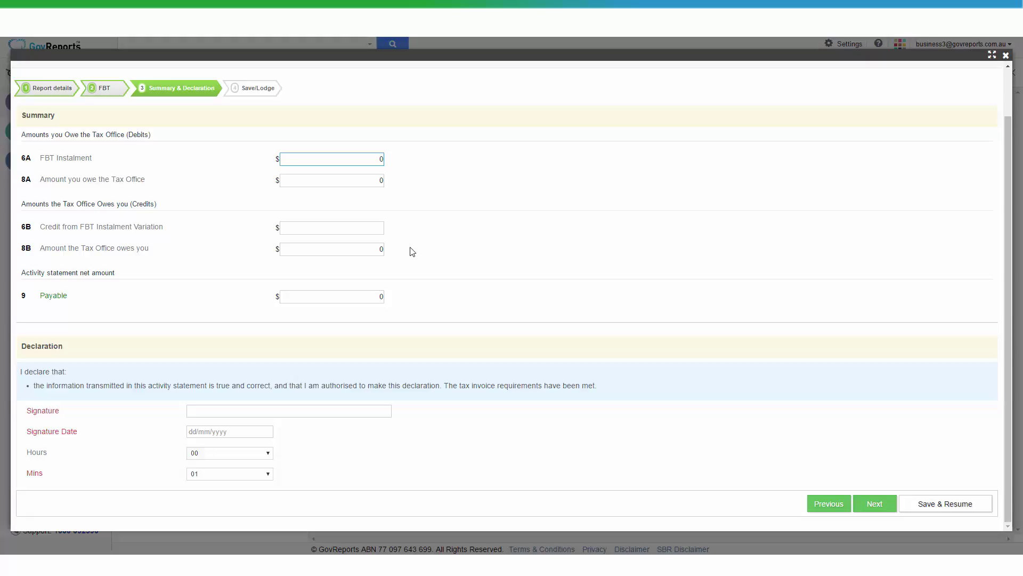
pyautogui.click(265, 412)
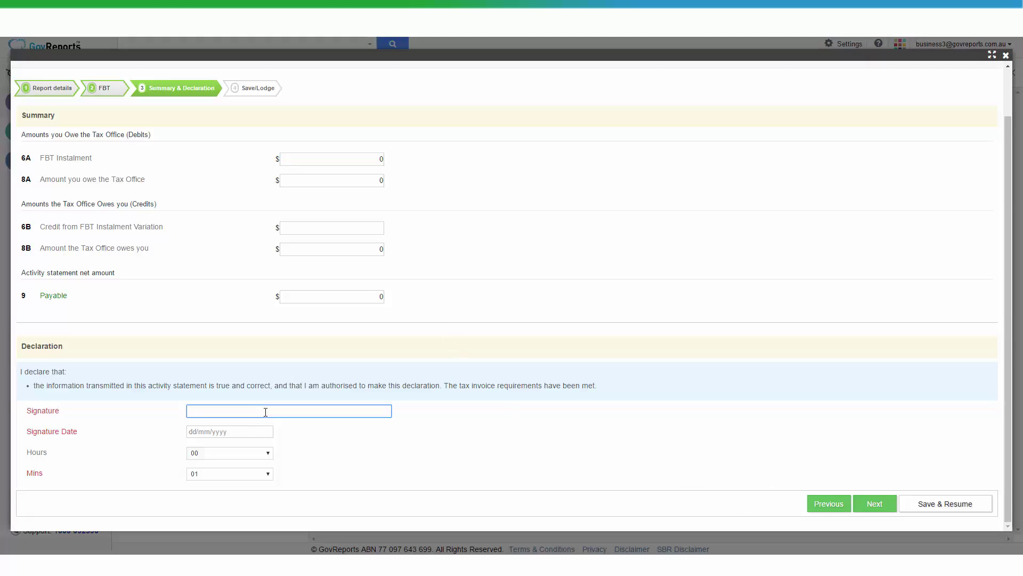
pyautogui.click(227, 432)
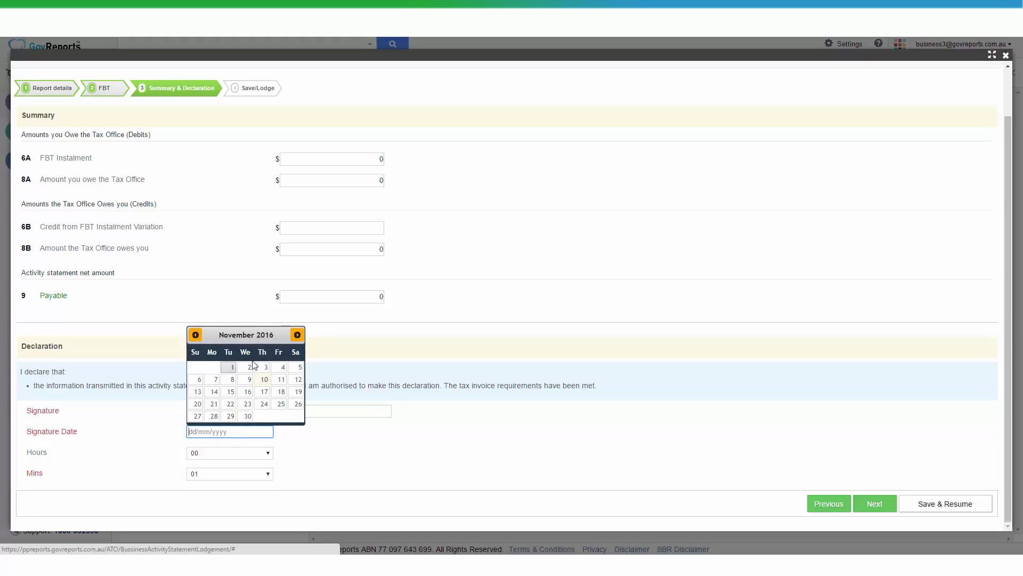
pyautogui.click(264, 379)
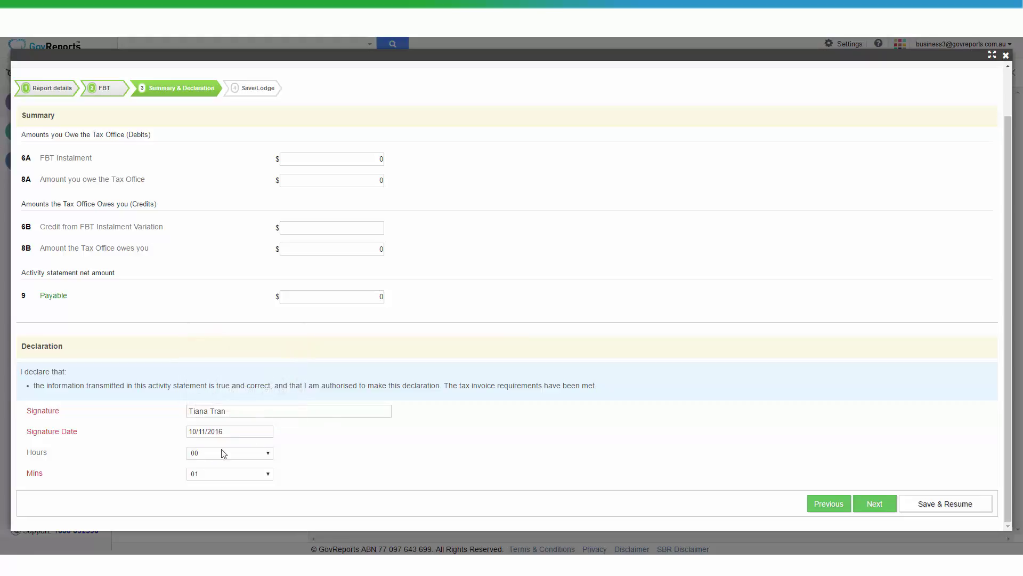
pyautogui.click(874, 502)
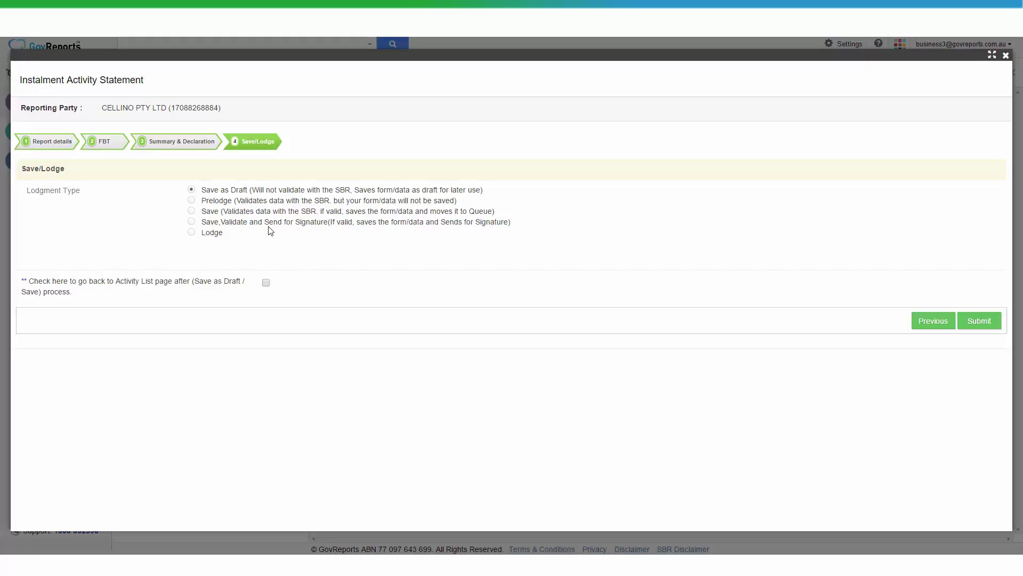
# Choose Lodge as the lodgment type and submit the statement to SBR
pyautogui.doubleClick(207, 238)
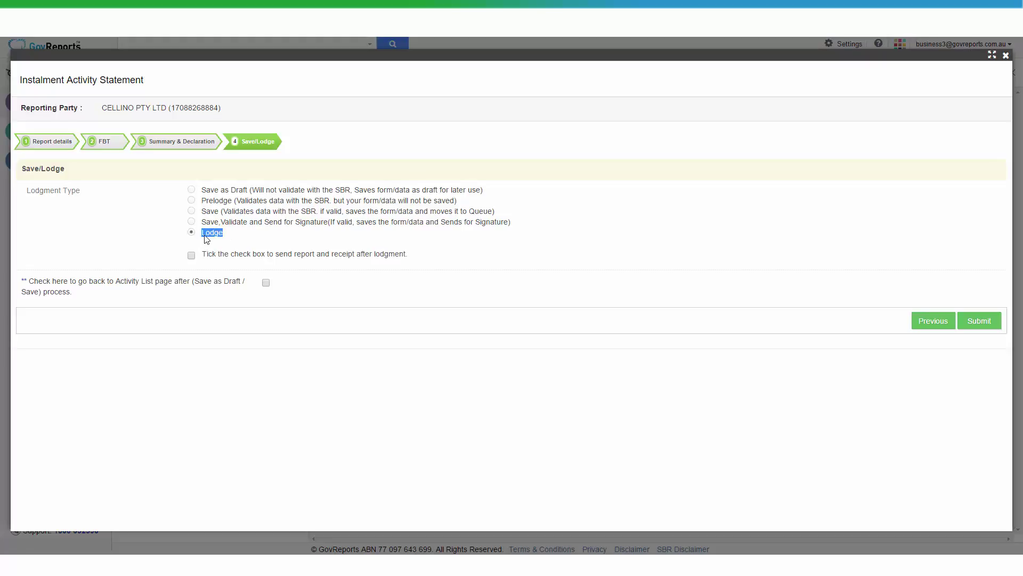
pyautogui.click(978, 323)
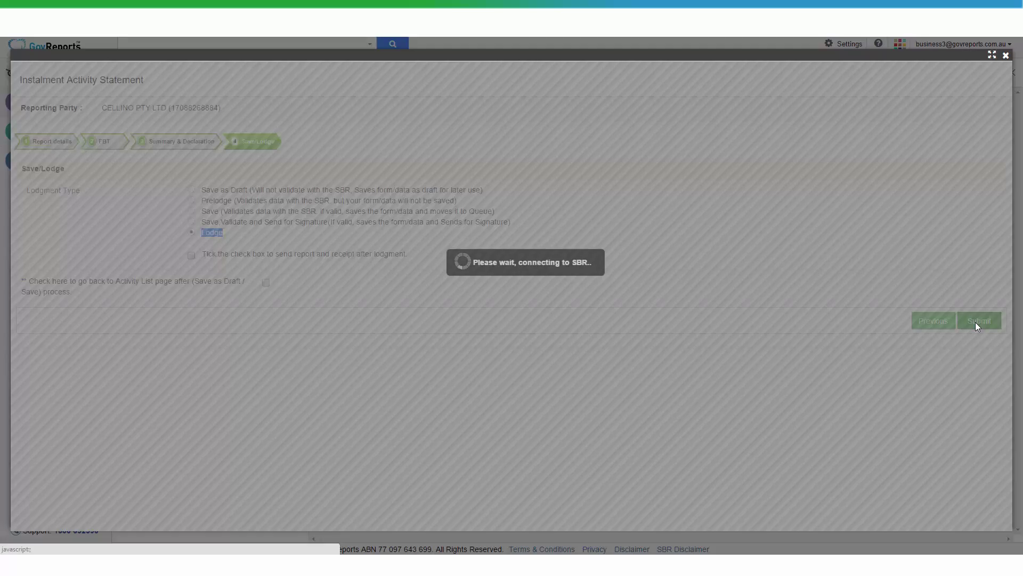